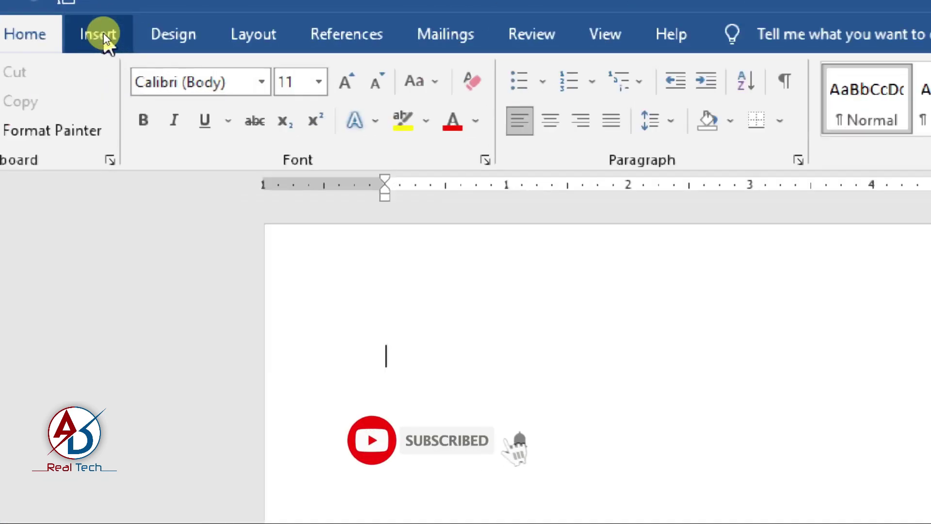
Open the Office Add-ins STORE from the Insert tab and scroll down to Emoji Keyboard.
{"action": "left_click", "coordinate": [104, 33]}
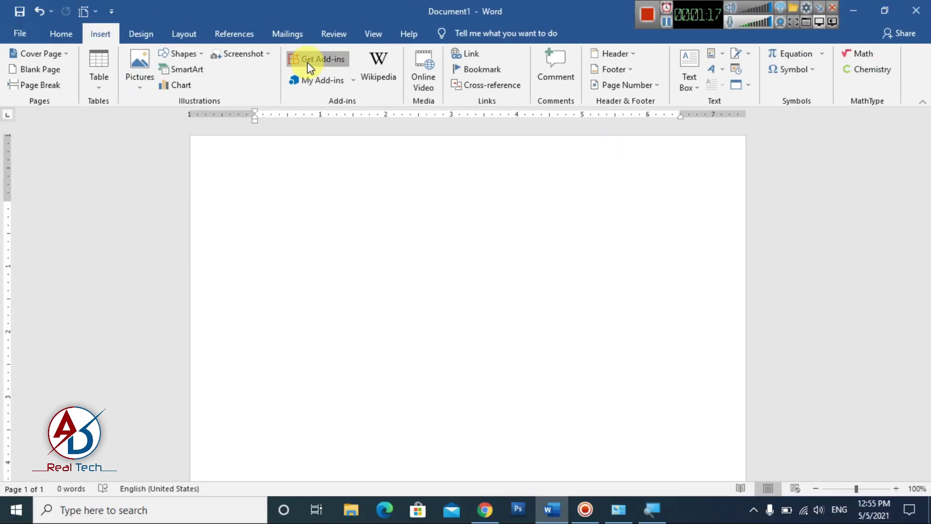
{"action": "left_click", "coordinate": [309, 63]}
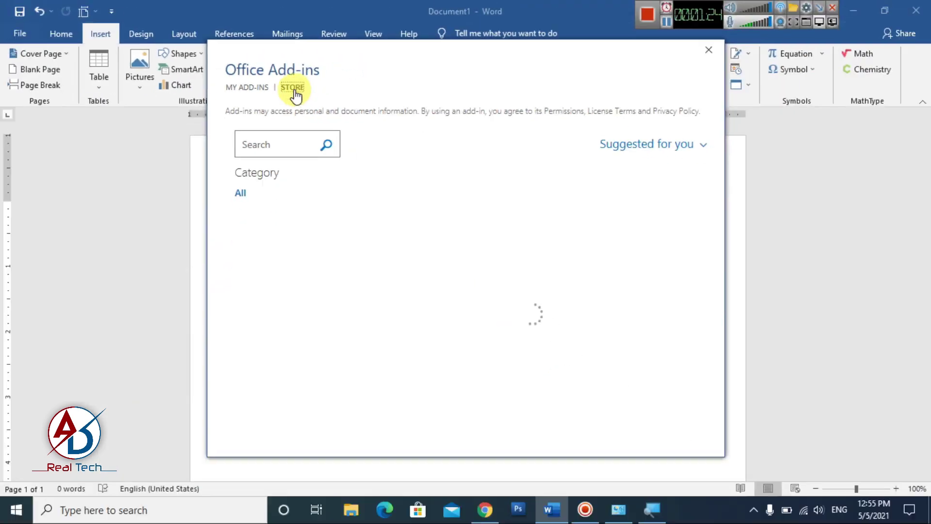
{"action": "left_click", "coordinate": [293, 87]}
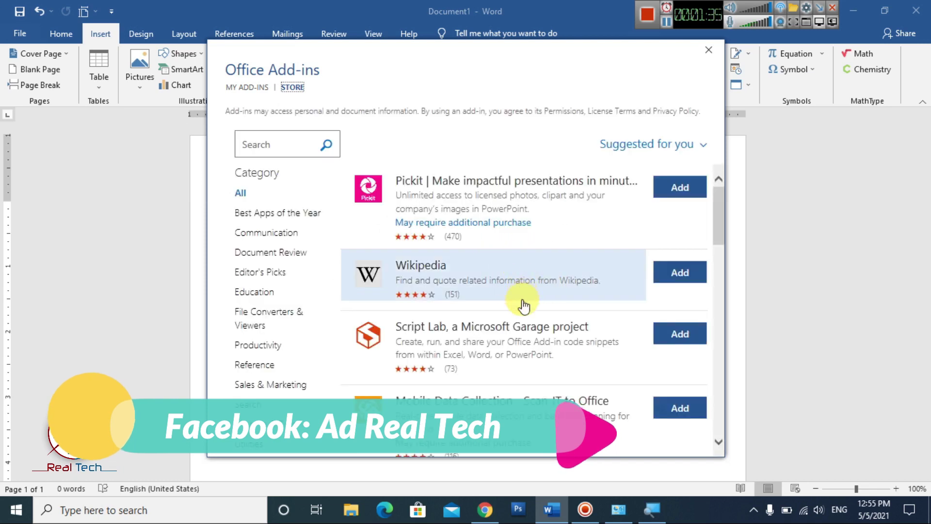
{"action": "scroll", "coordinate": [523, 303], "scroll_direction": "down", "scroll_amount": 3}
{"action": "scroll", "coordinate": [523, 314], "scroll_direction": "down", "scroll_amount": 6}
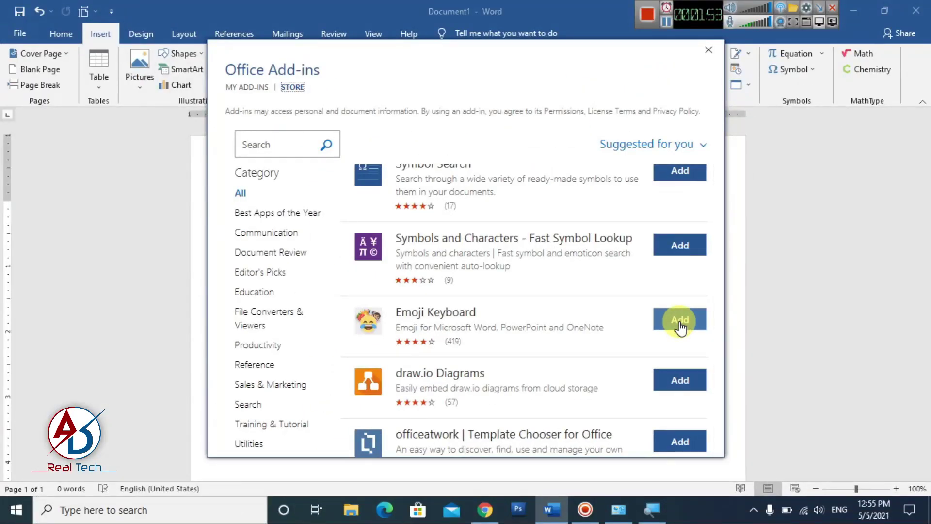
Add the Emoji Keyboard add-in, accept its license terms, and dismiss the welcome tip.
{"action": "left_click", "coordinate": [680, 324]}
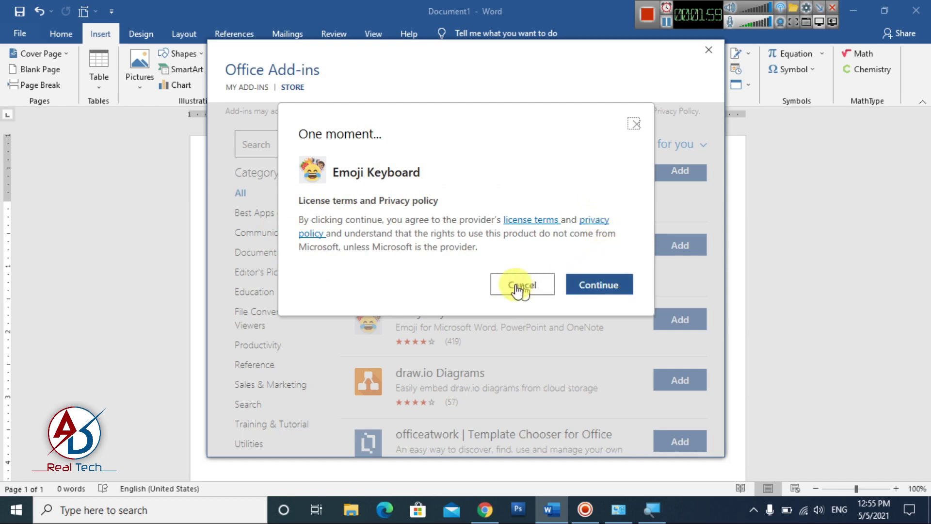
{"action": "left_click", "coordinate": [605, 290]}
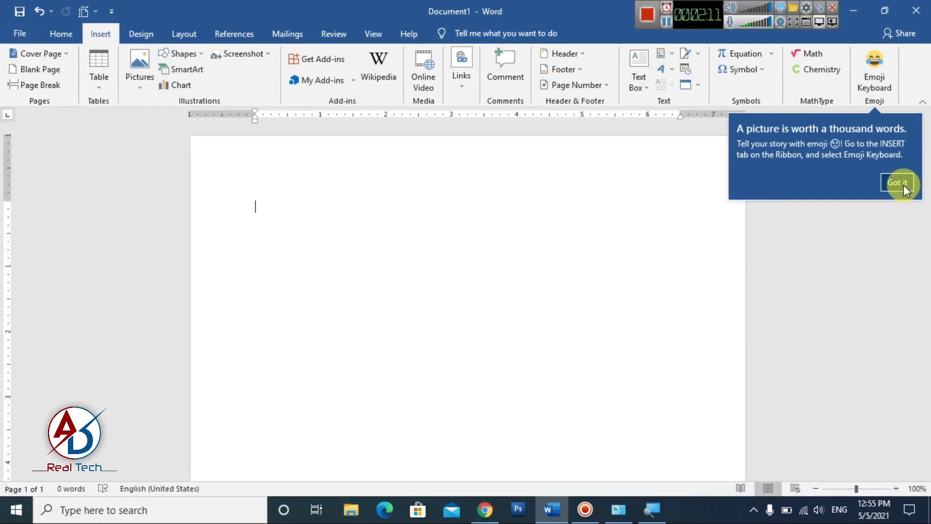
{"action": "left_click", "coordinate": [903, 185]}
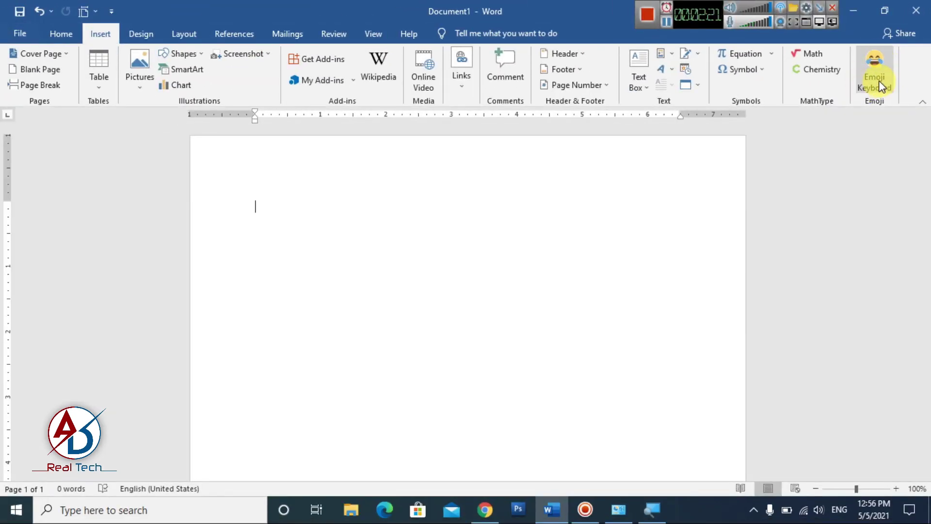
Insert a tongue-out smiley from the Emoji Keyboard and enlarge it from 11 to 80 pt.
{"action": "left_click", "coordinate": [875, 78]}
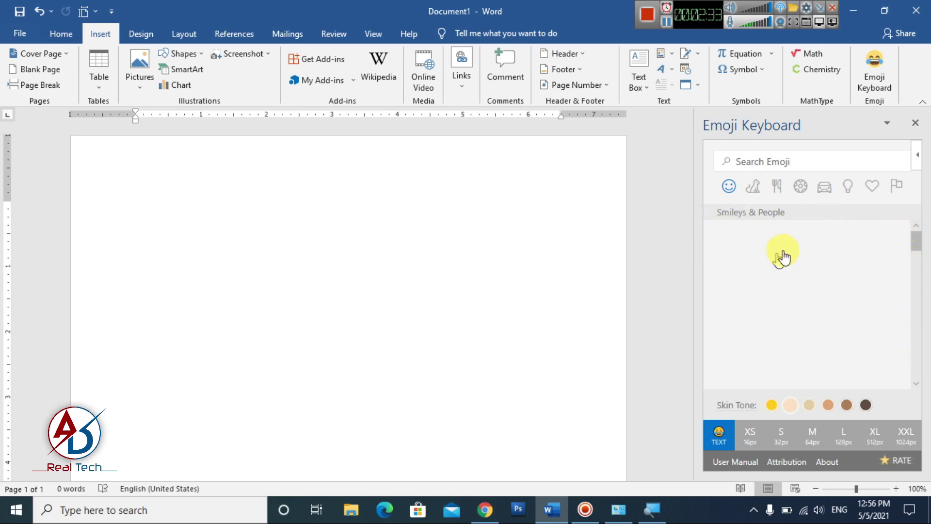
{"action": "left_click", "coordinate": [801, 308]}
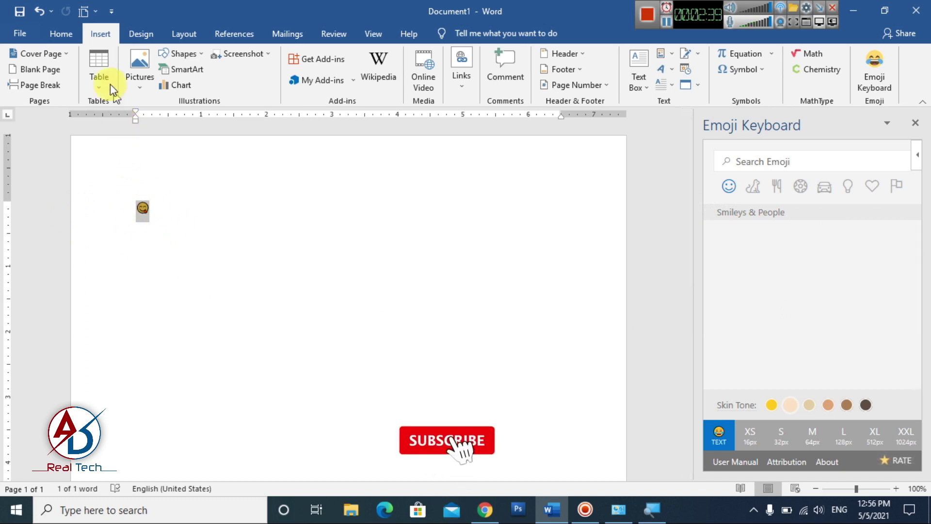
{"action": "left_click", "coordinate": [55, 35]}
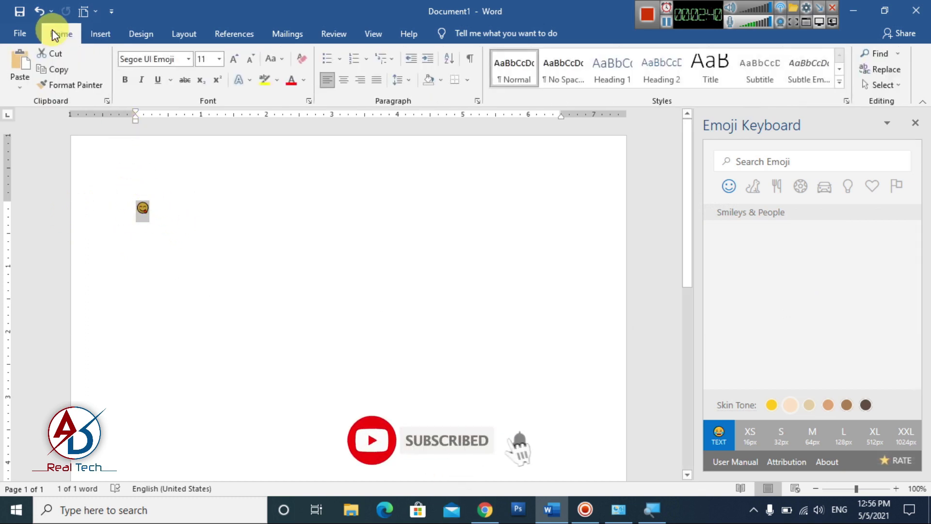
{"action": "left_click", "coordinate": [237, 60]}
{"action": "left_click", "coordinate": [237, 60]}
{"action": "left_click", "coordinate": [237, 61]}
{"action": "left_click", "coordinate": [238, 60]}
{"action": "left_click", "coordinate": [238, 60]}
{"action": "left_click", "coordinate": [237, 60]}
{"action": "left_click", "coordinate": [238, 60]}
{"action": "left_click", "coordinate": [238, 60]}
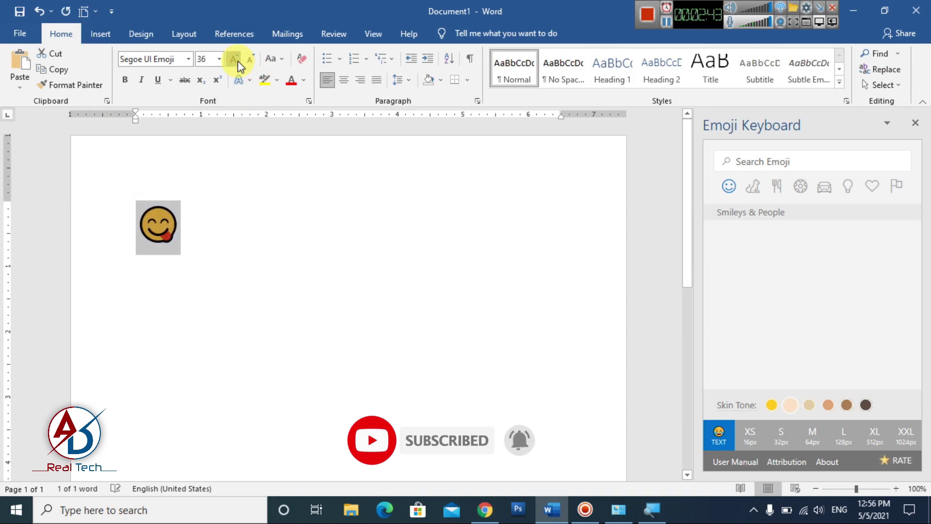
{"action": "left_click", "coordinate": [238, 60]}
{"action": "left_click", "coordinate": [237, 60]}
{"action": "left_click", "coordinate": [238, 60]}
{"action": "left_click", "coordinate": [235, 272]}
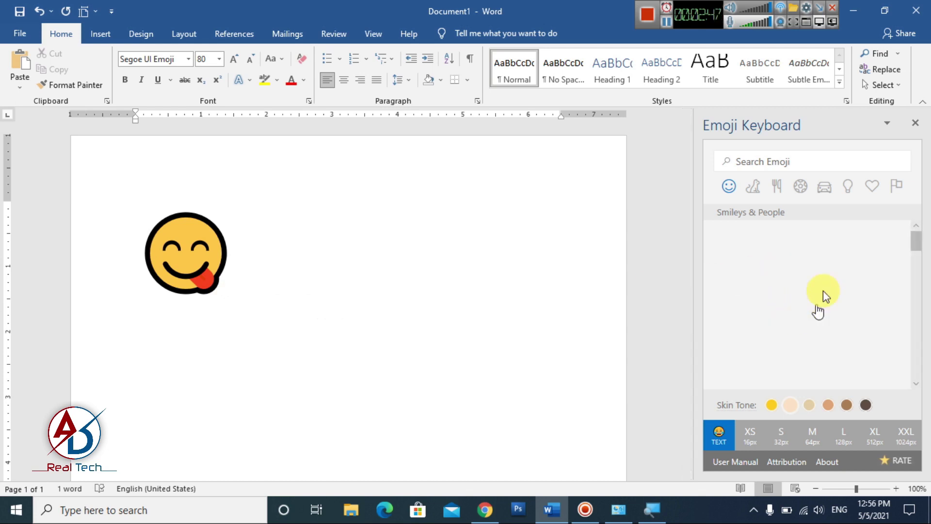
Add a winking face, a grinning face and a squinting tongue-out face after the smiley.
{"action": "left_click", "coordinate": [842, 260]}
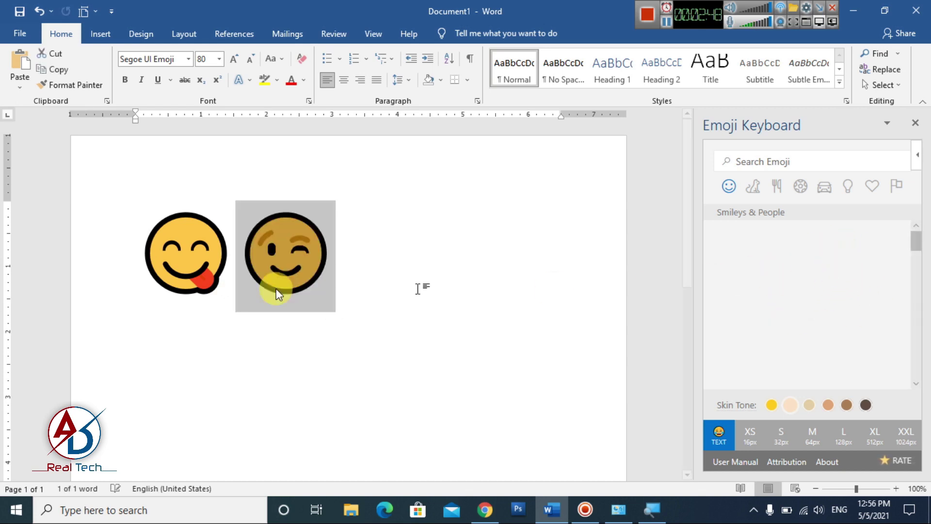
{"action": "left_click", "coordinate": [340, 260]}
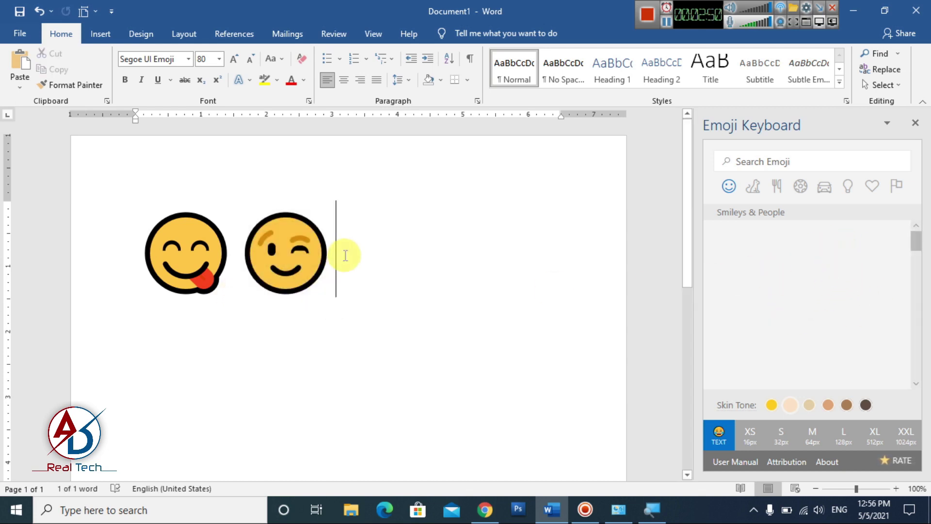
{"action": "left_click", "coordinate": [734, 255]}
{"action": "left_click", "coordinate": [483, 264]}
{"action": "left_click", "coordinate": [853, 327]}
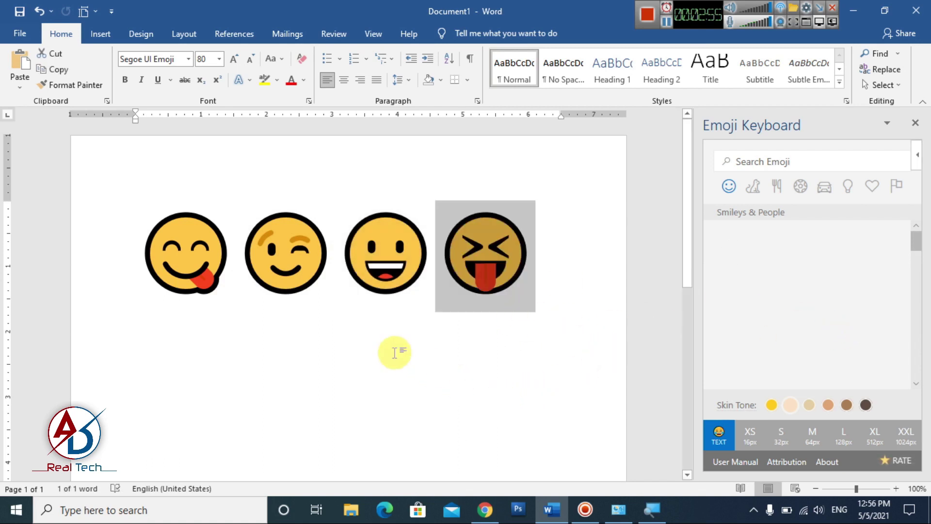
{"action": "left_click", "coordinate": [566, 285]}
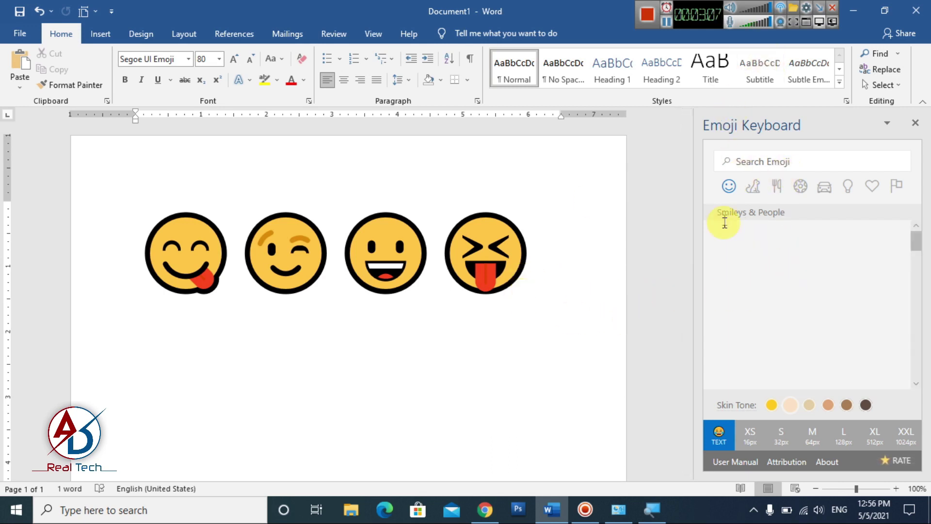
Start the second row with a koala and a meat-on-bone emoji from Animals & Nature and Food & Drink.
{"action": "left_click", "coordinate": [754, 192]}
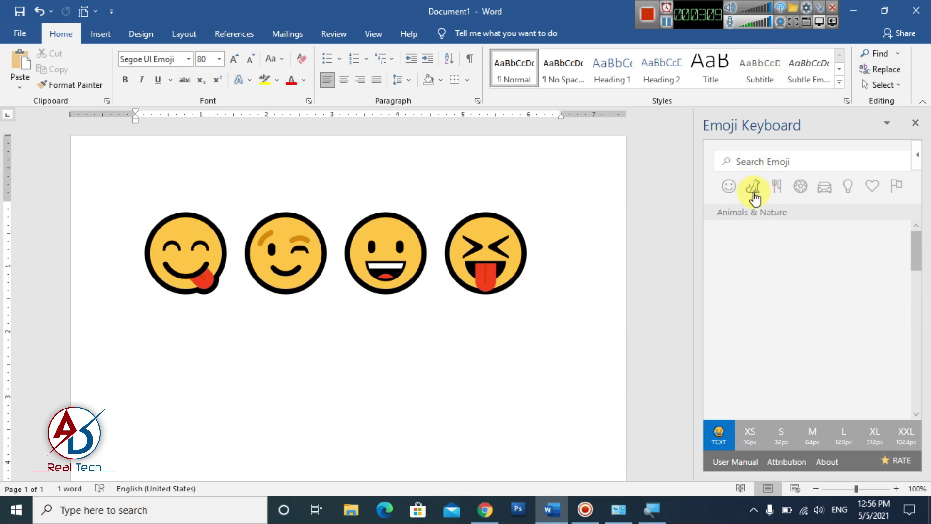
{"action": "left_click", "coordinate": [775, 280]}
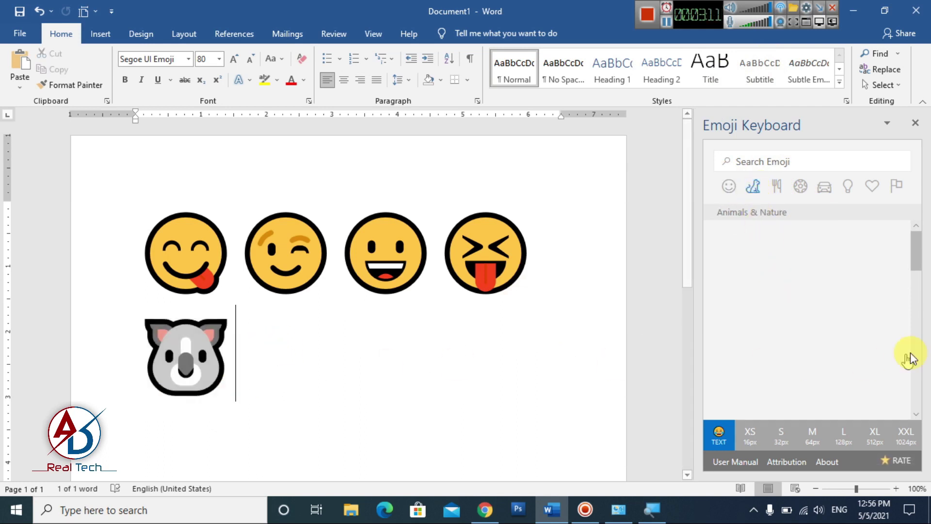
{"action": "left_click", "coordinate": [834, 325]}
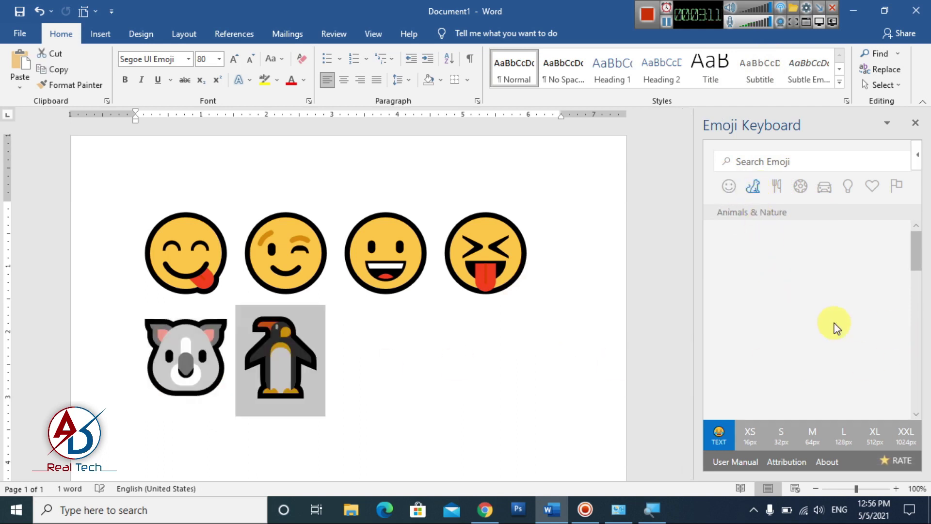
{"action": "left_click", "coordinate": [776, 187]}
{"action": "left_click", "coordinate": [801, 333]}
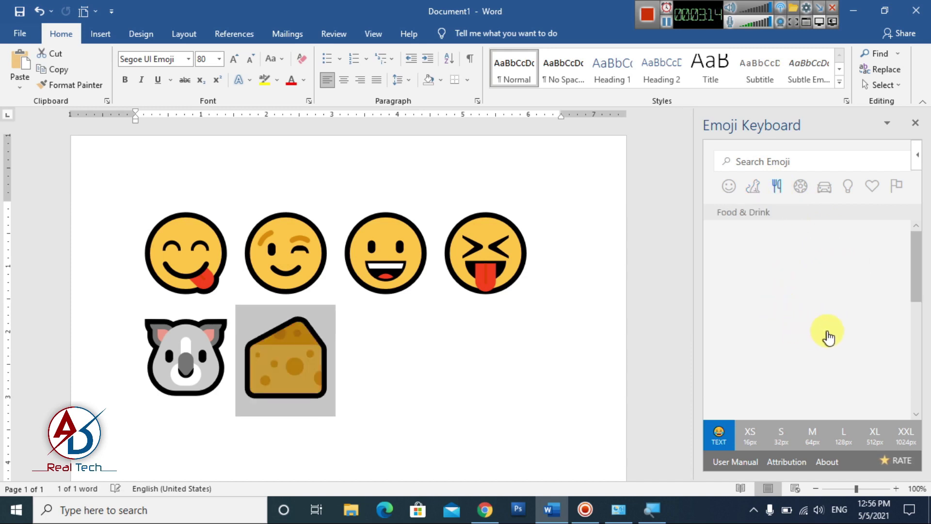
{"action": "left_click", "coordinate": [853, 327]}
{"action": "left_click", "coordinate": [426, 359]}
Add a second meat-on-bone emoji and grapes, then a skier on the next line.
{"action": "left_click", "coordinate": [859, 332]}
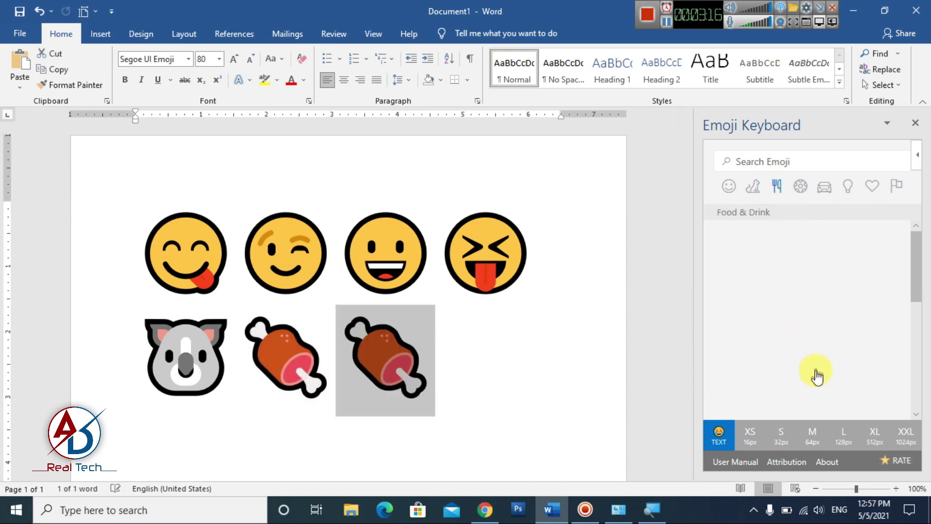
{"action": "left_click", "coordinate": [463, 346]}
{"action": "left_click", "coordinate": [756, 293]}
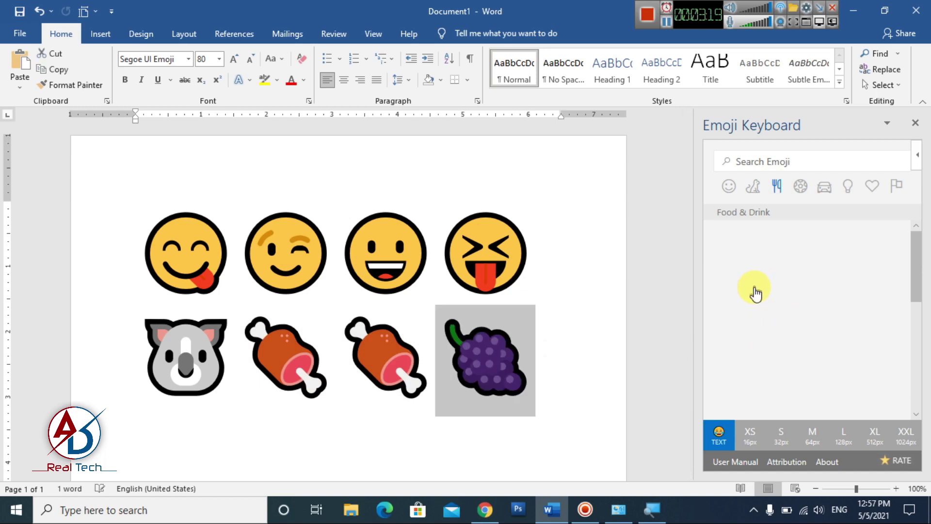
{"action": "left_click", "coordinate": [563, 335]}
{"action": "scroll", "coordinate": [834, 217], "scroll_direction": "down", "scroll_amount": 2}
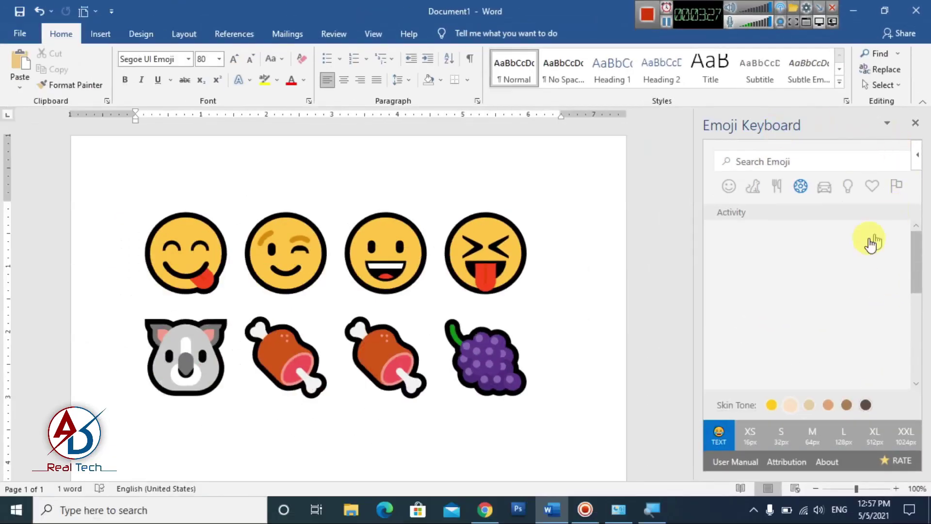
{"action": "left_click", "coordinate": [853, 322]}
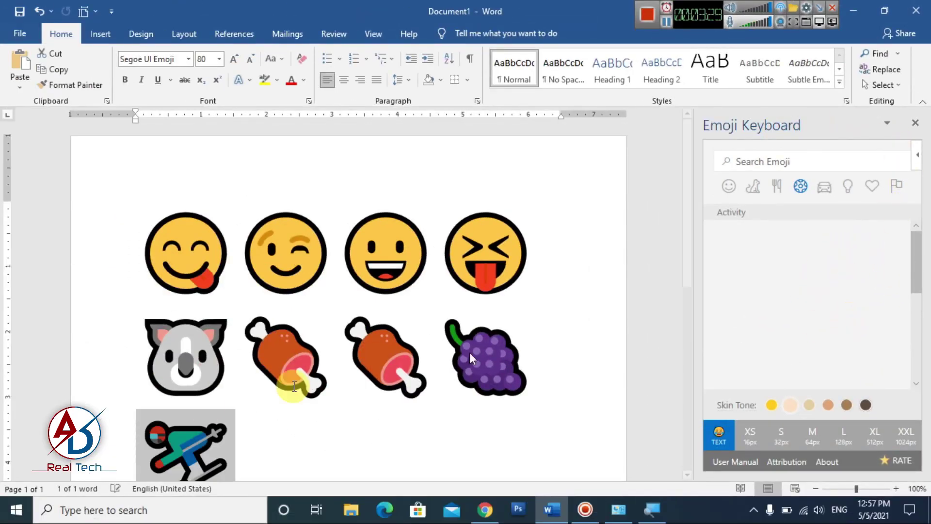